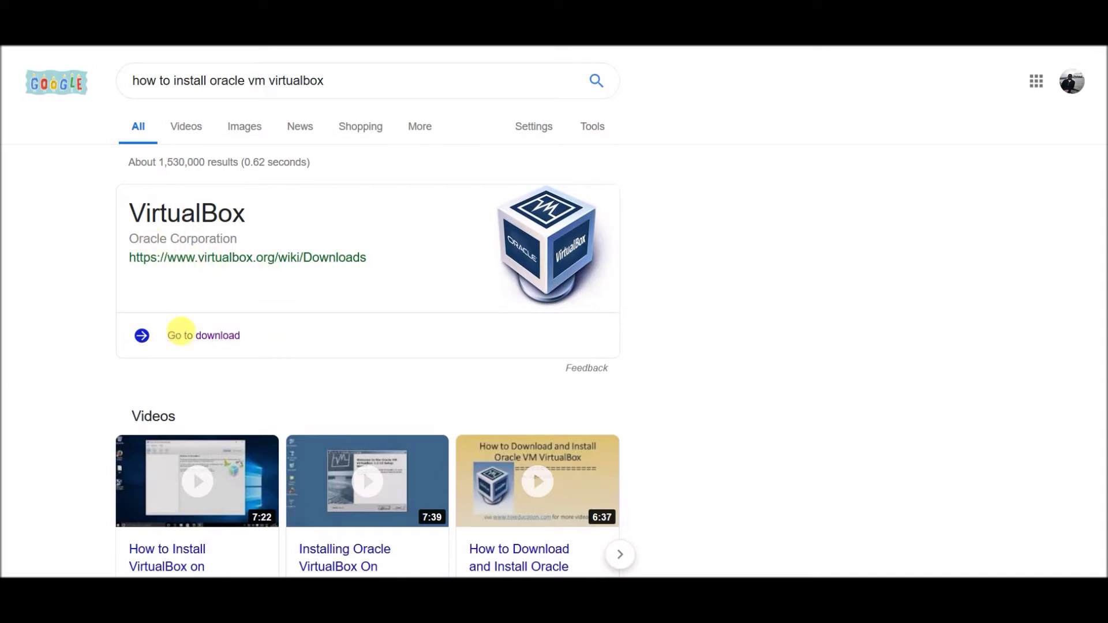
# Step: Go to the VirtualBox download page from the website
pyautogui.rightClick(201, 345)
pyautogui.click(226, 341)
pyautogui.click(226, 341)
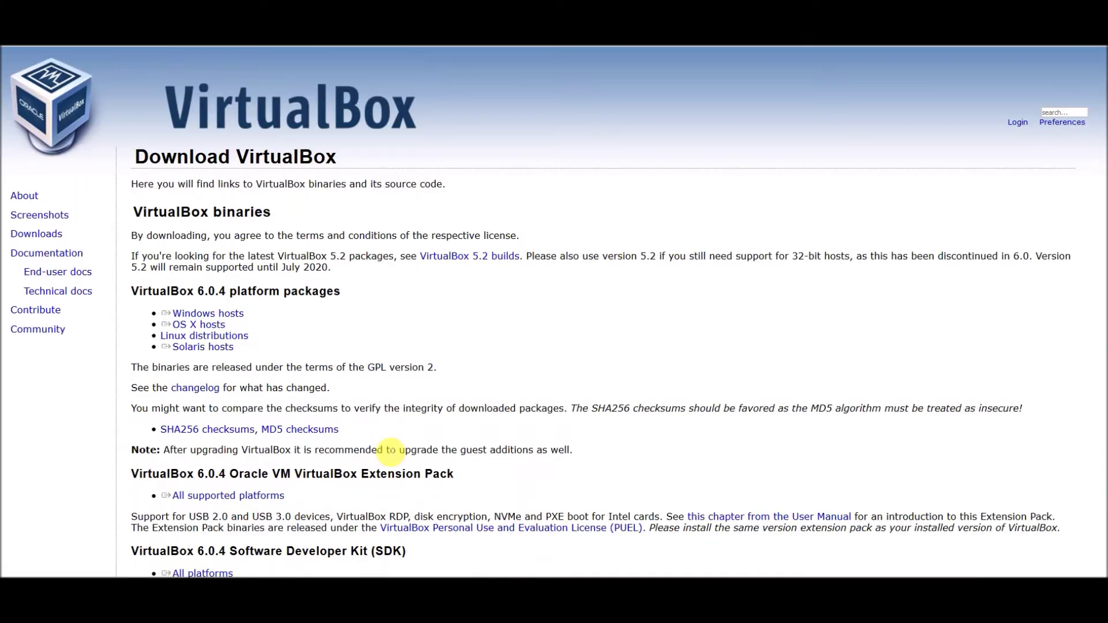
# Step: Highlight the VirtualBox platform packages heading and the Windows hosts entry
pyautogui.doubleClick(151, 291)
pyautogui.click(231, 329)
pyautogui.moveTo(264, 322); pyautogui.dragTo(170, 315)
pyautogui.doubleClick(158, 292)
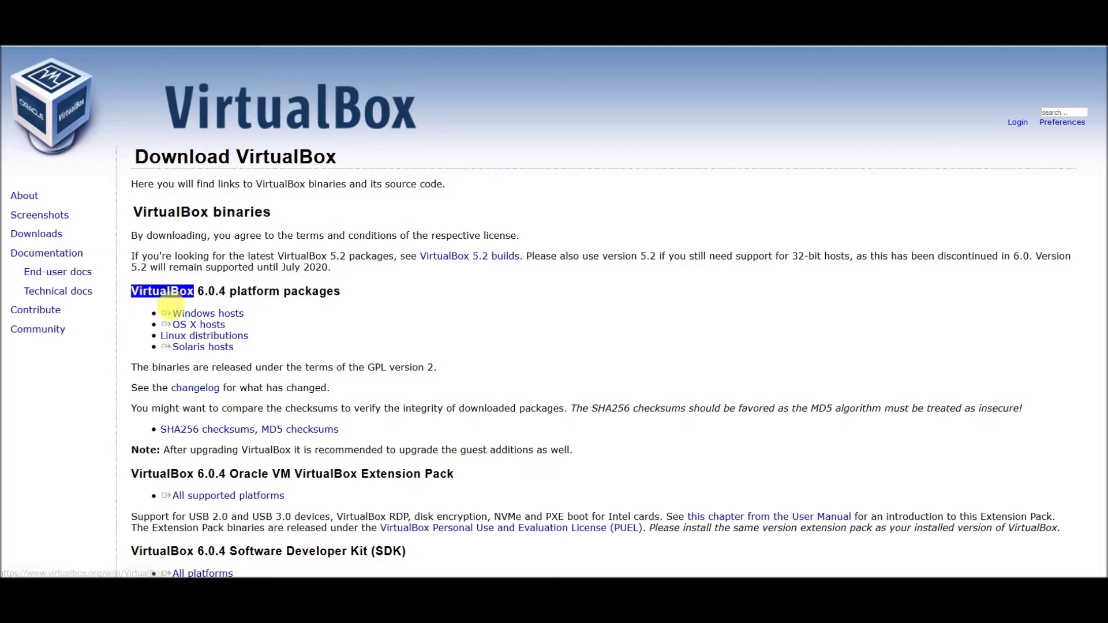
pyautogui.click(162, 292)
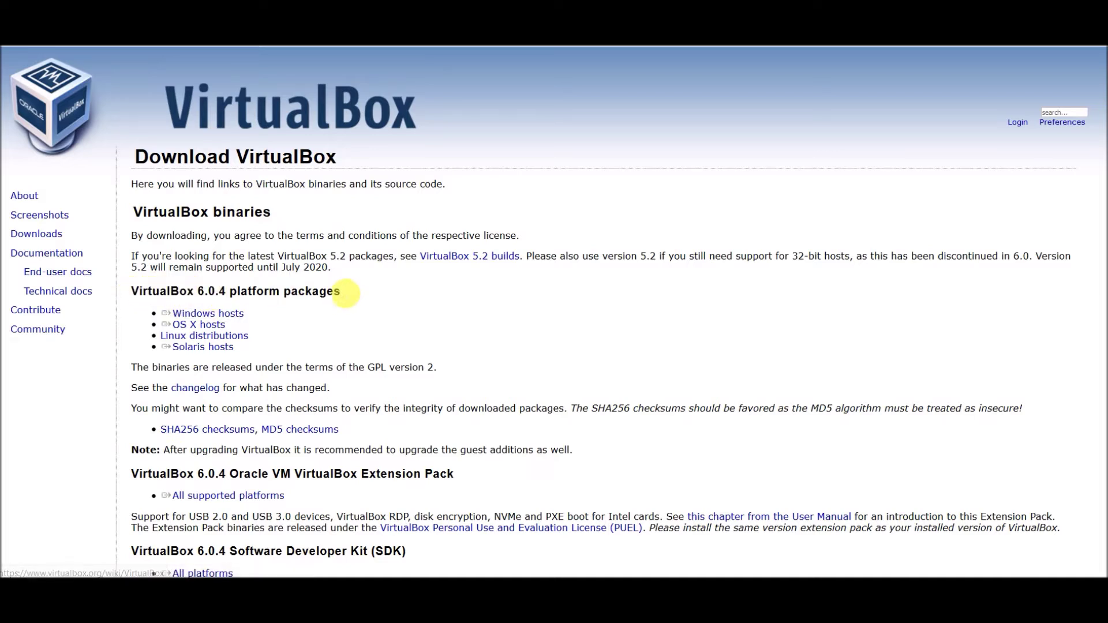
pyautogui.tripleClick(283, 291)
pyautogui.click(332, 317)
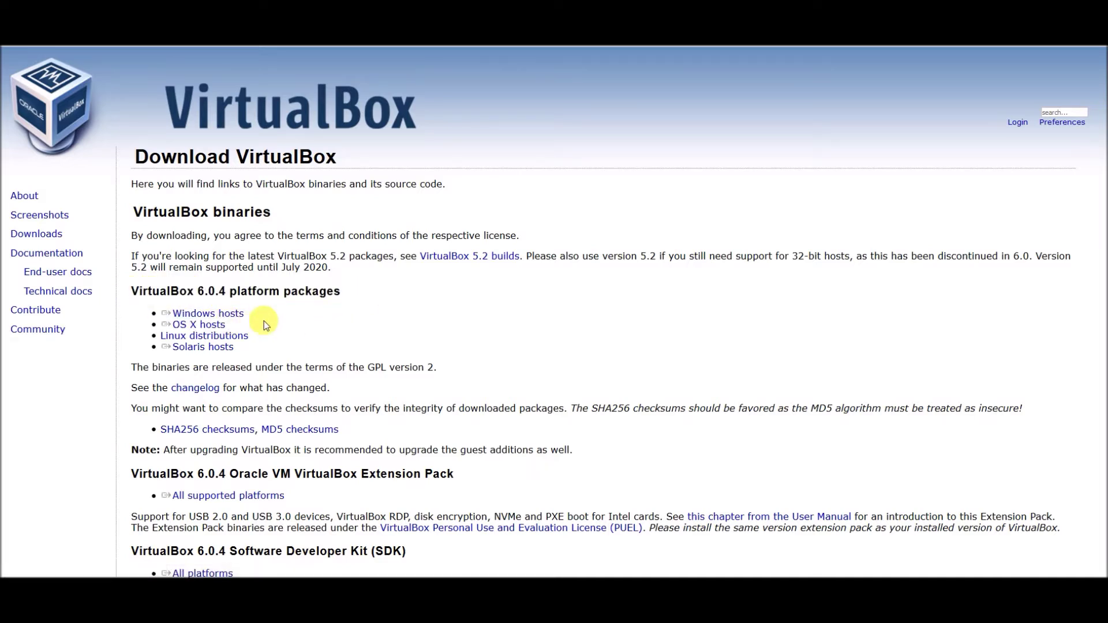
pyautogui.moveTo(233, 313); pyautogui.dragTo(173, 315)
pyautogui.tripleClick(230, 318)
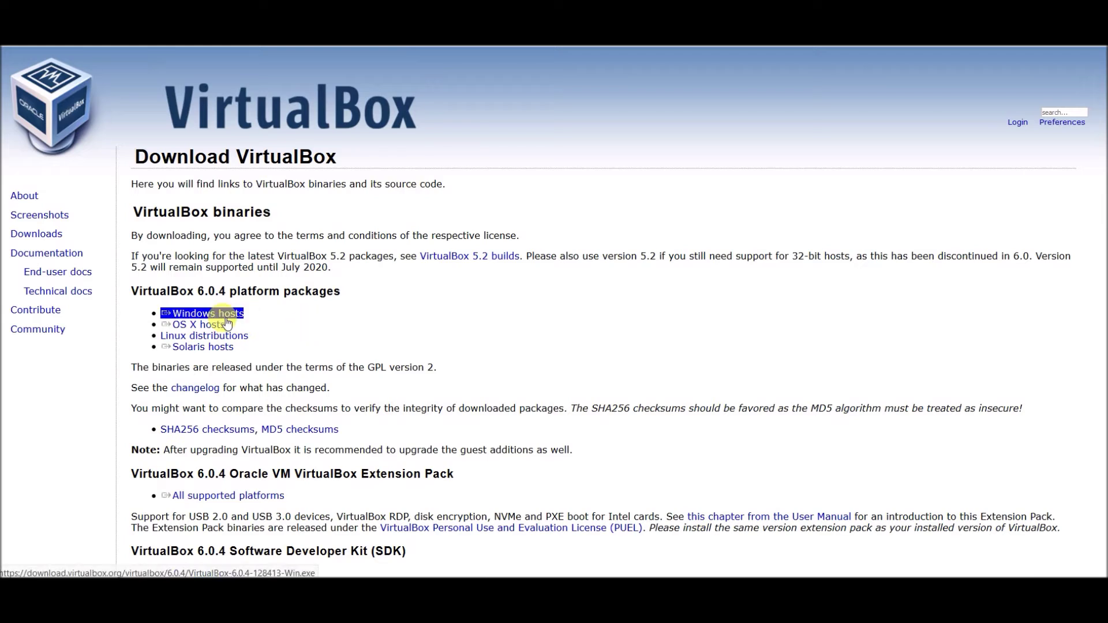
# Step: Save the VirtualBox 6.0.4 Windows hosts installer and run the downloaded .exe
pyautogui.rightClick(230, 321)
pyautogui.click(275, 320)
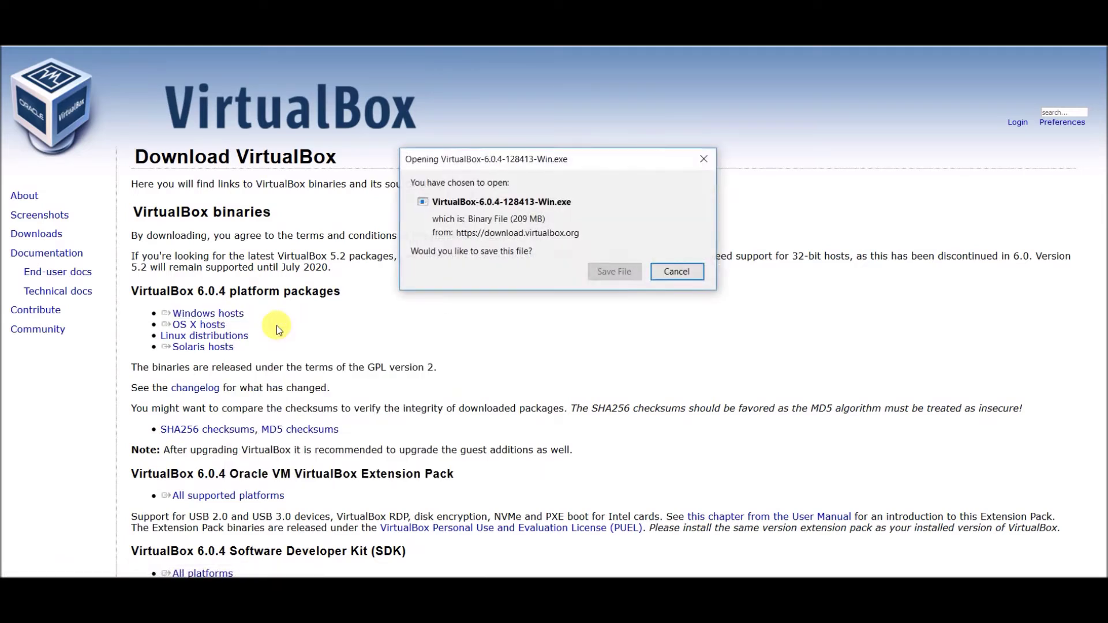
pyautogui.click(615, 272)
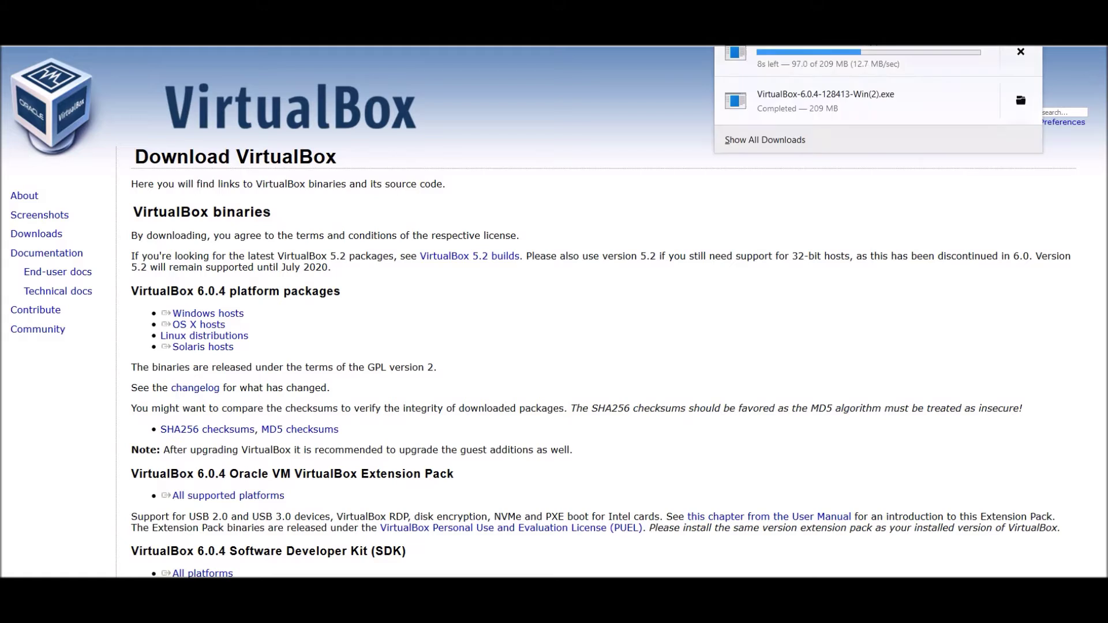
pyautogui.click(916, 106)
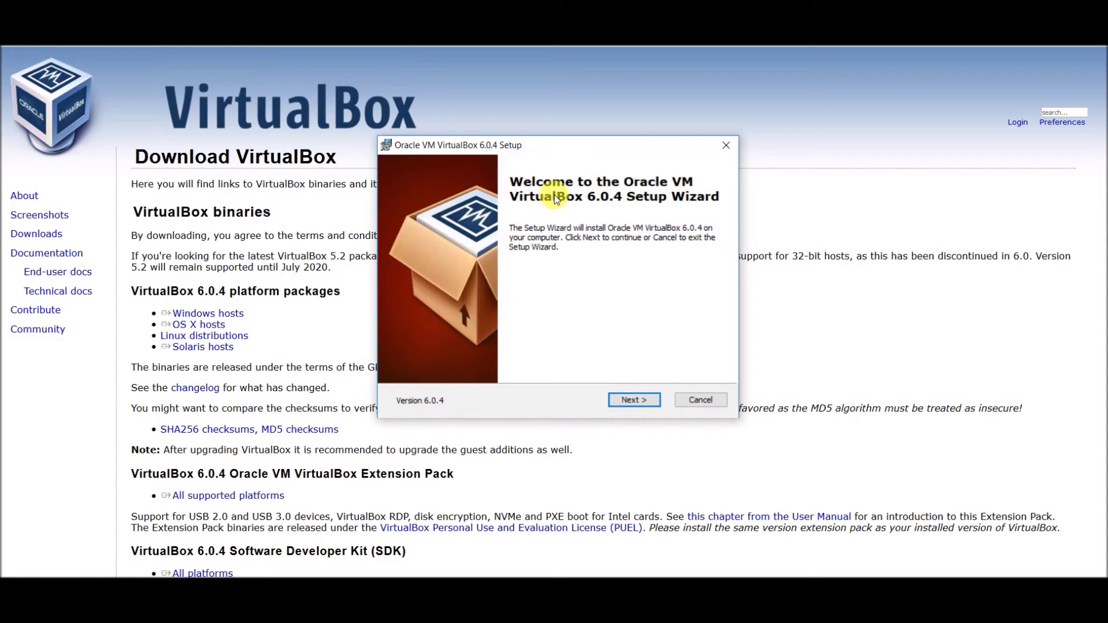
# Step: Install VirtualBox 6.0.4 with default features, accepting the network reset warning, then launch it
pyautogui.click(630, 398)
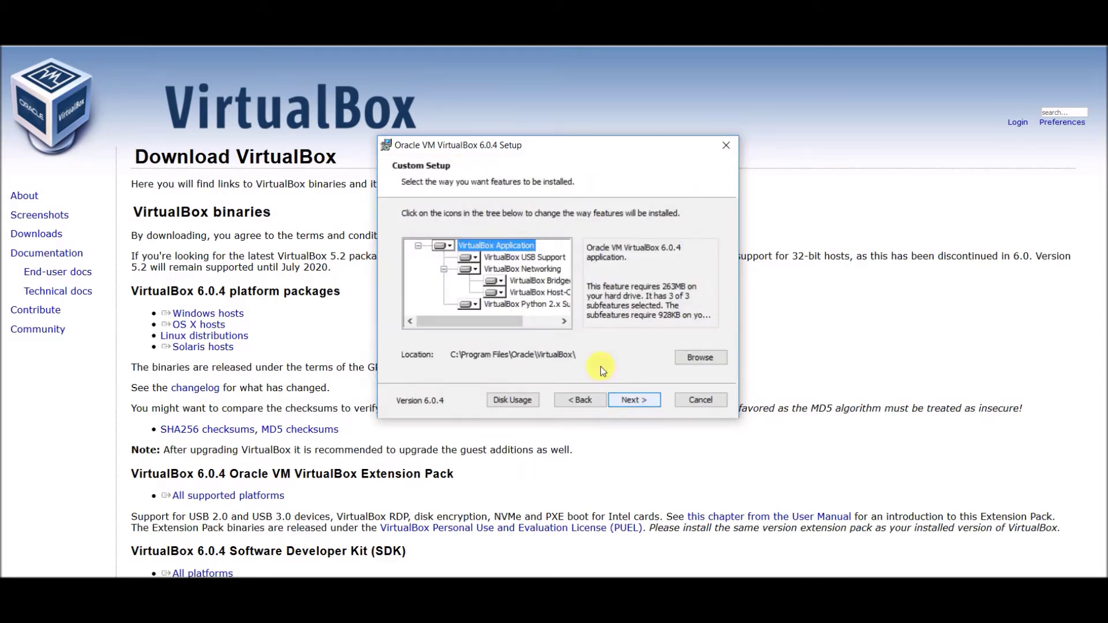
pyautogui.click(635, 399)
pyautogui.click(632, 400)
pyautogui.click(635, 398)
pyautogui.click(636, 400)
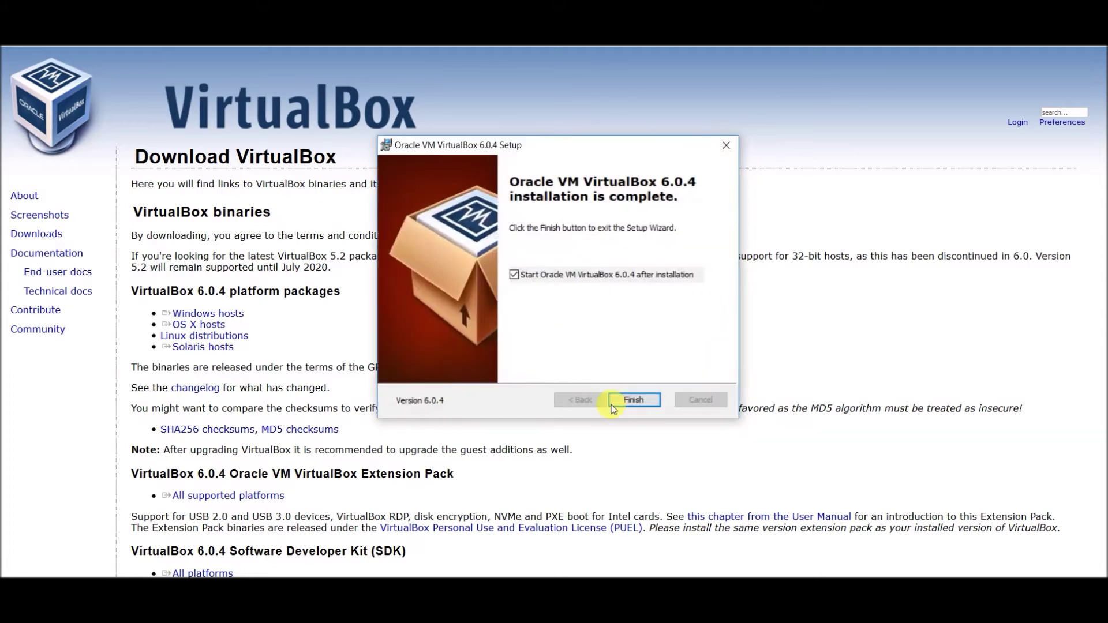
pyautogui.click(636, 401)
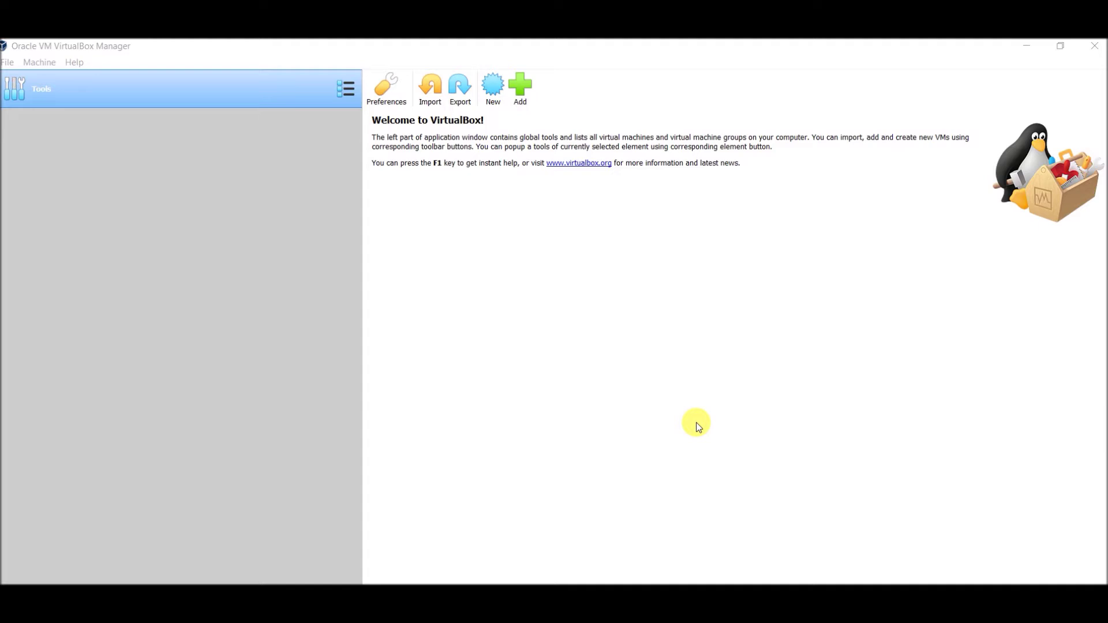
# Step: Start a new virtual machine named 'Tamil Clouv VM'
pyautogui.click(523, 92)
pyautogui.click(503, 378)
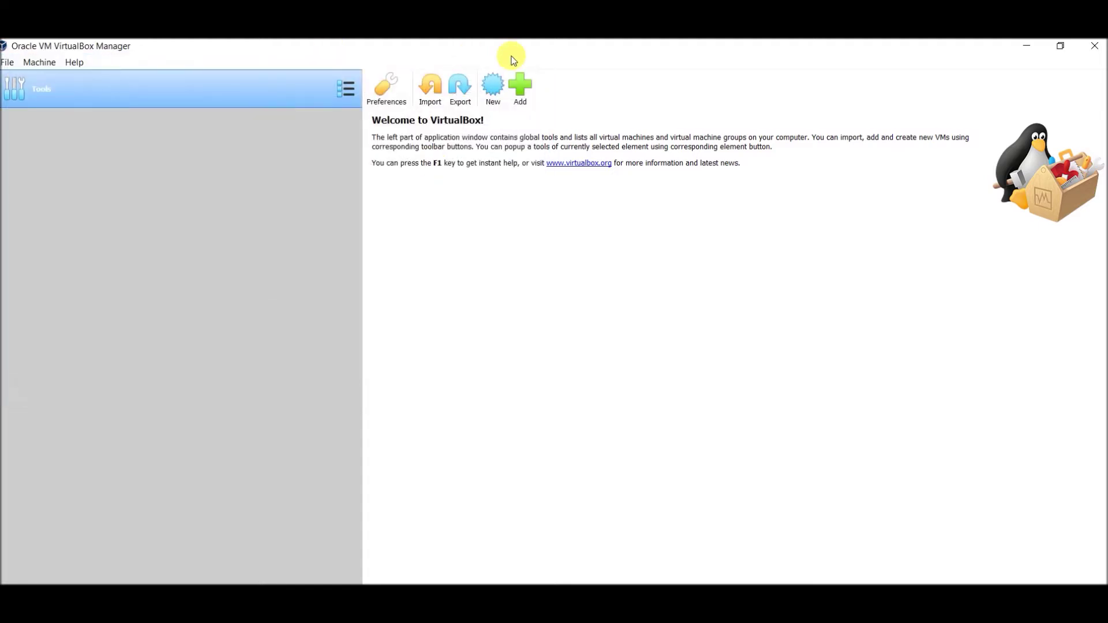
pyautogui.click(499, 94)
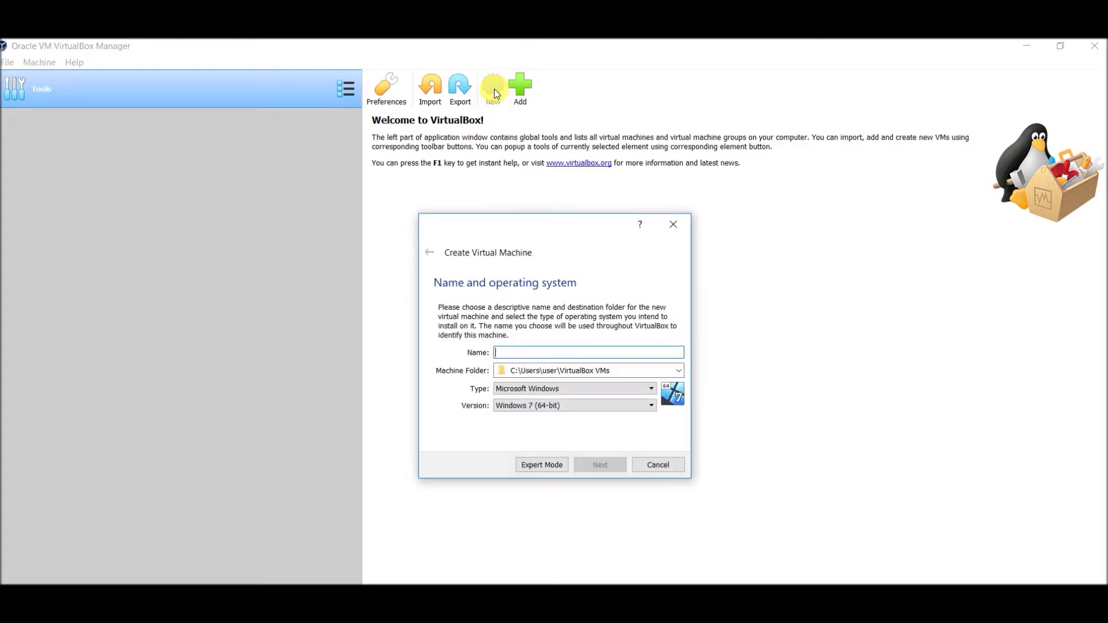
pyautogui.write('Tami')
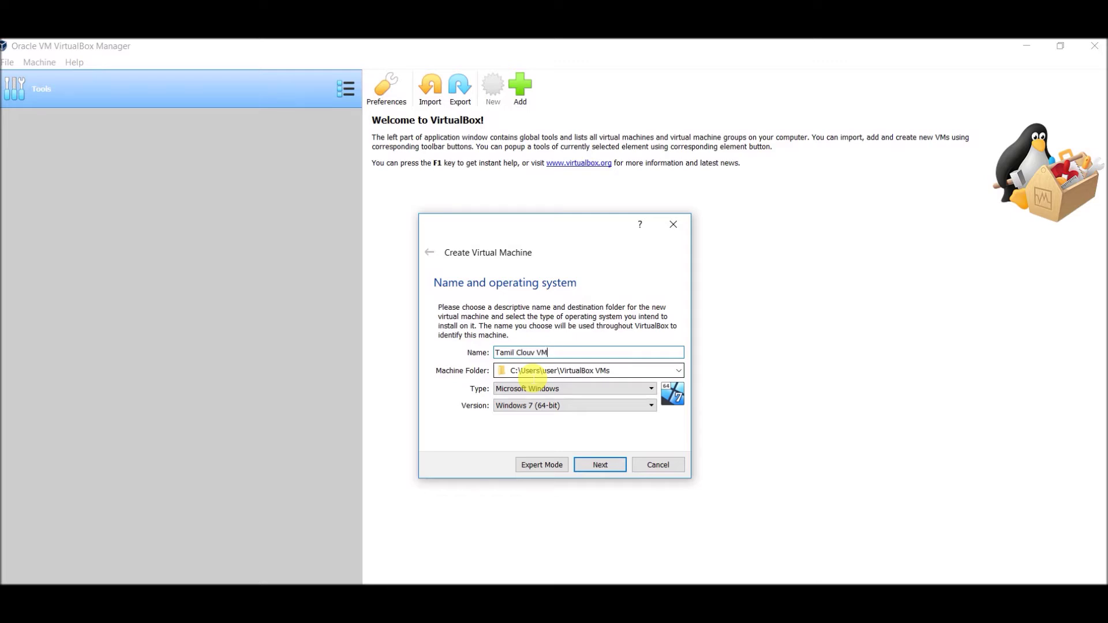
pyautogui.write('l Clouv VM')
pyautogui.press('BackSpace')
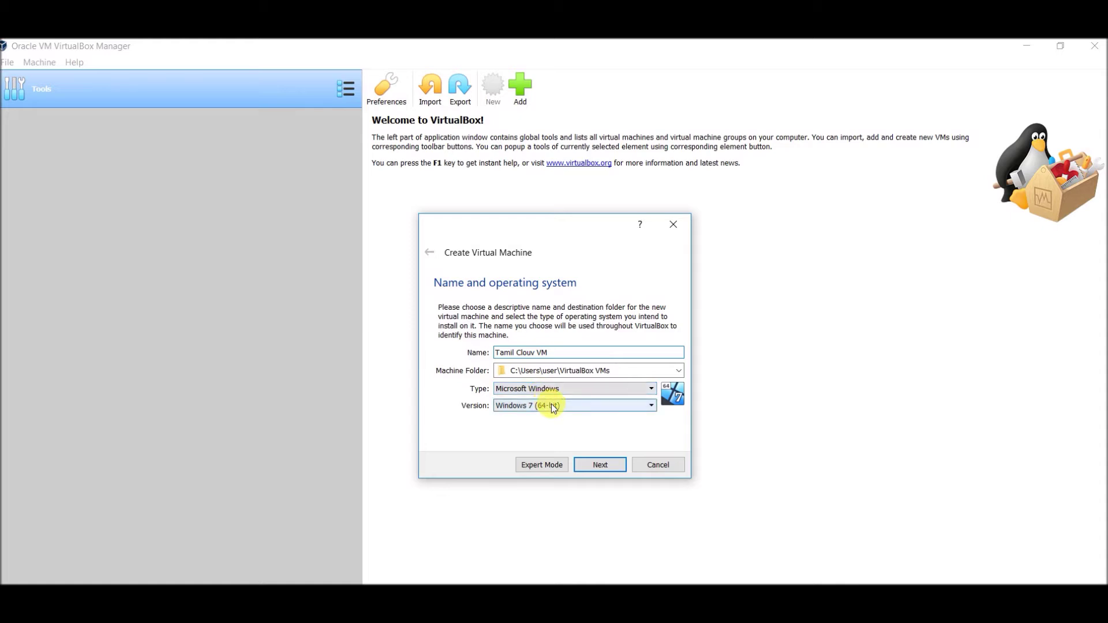
# Step: Set the version to Windows 10 (64-bit) and keep 2048 MB of memory
pyautogui.click(552, 405)
pyautogui.scroll(-3, 568, 453)
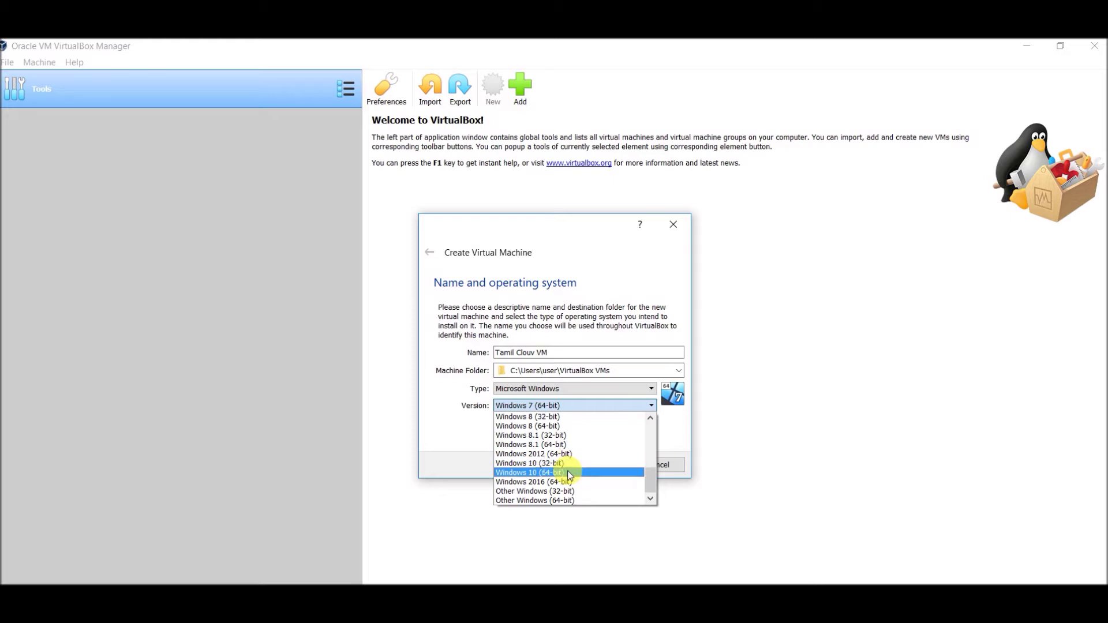
pyautogui.click(567, 470)
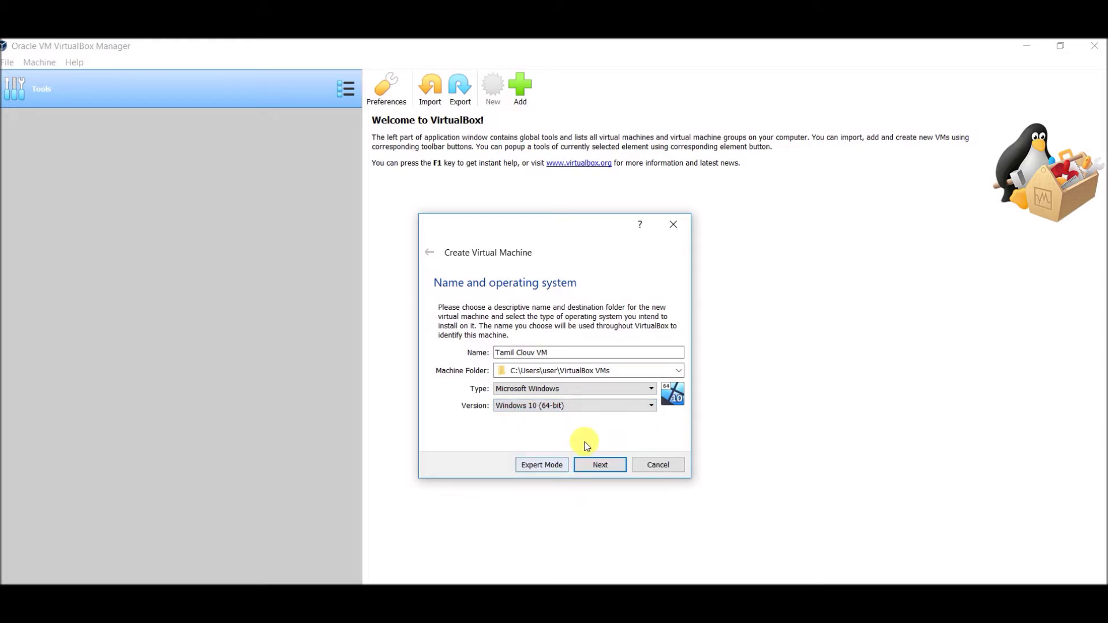
pyautogui.click(599, 465)
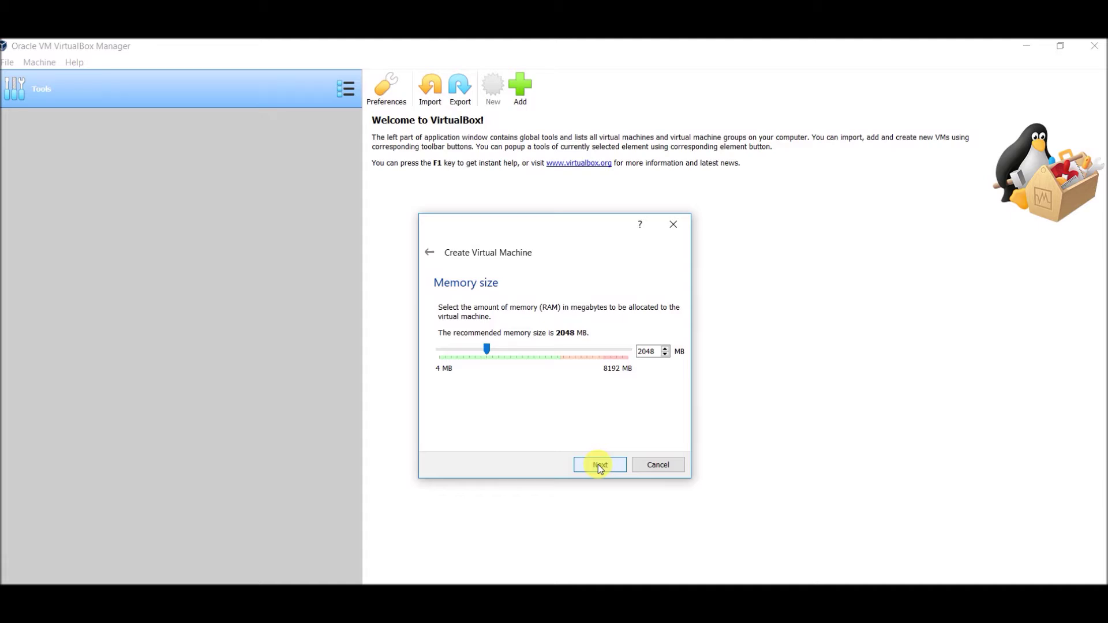
pyautogui.click(598, 465)
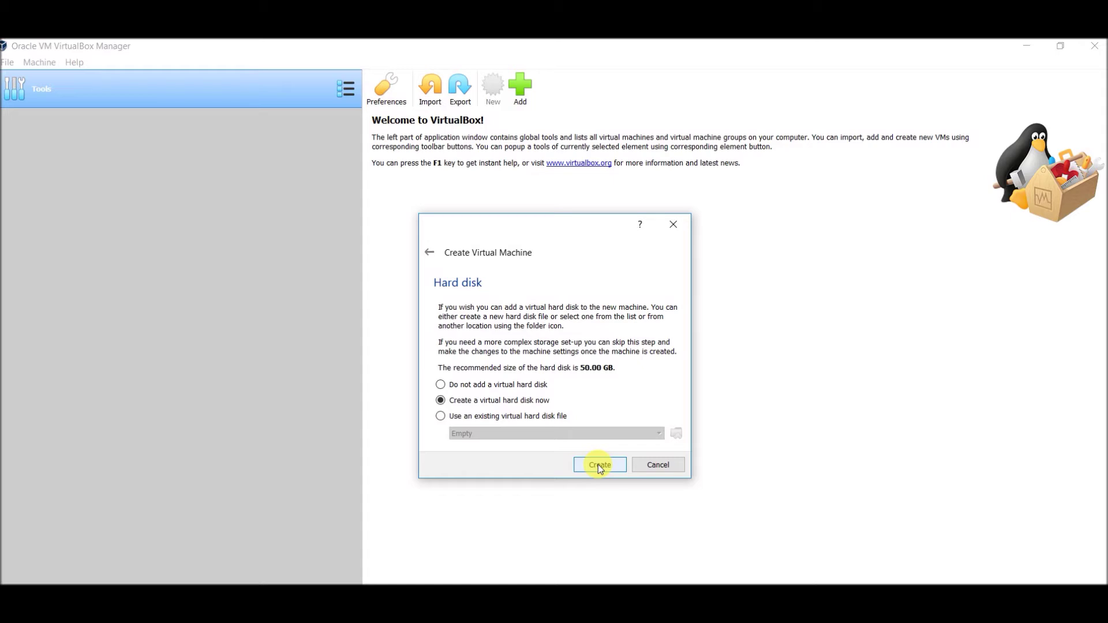
# Step: Create a dynamically allocated 50 GB VDI virtual hard disk for the machine
pyautogui.click(599, 465)
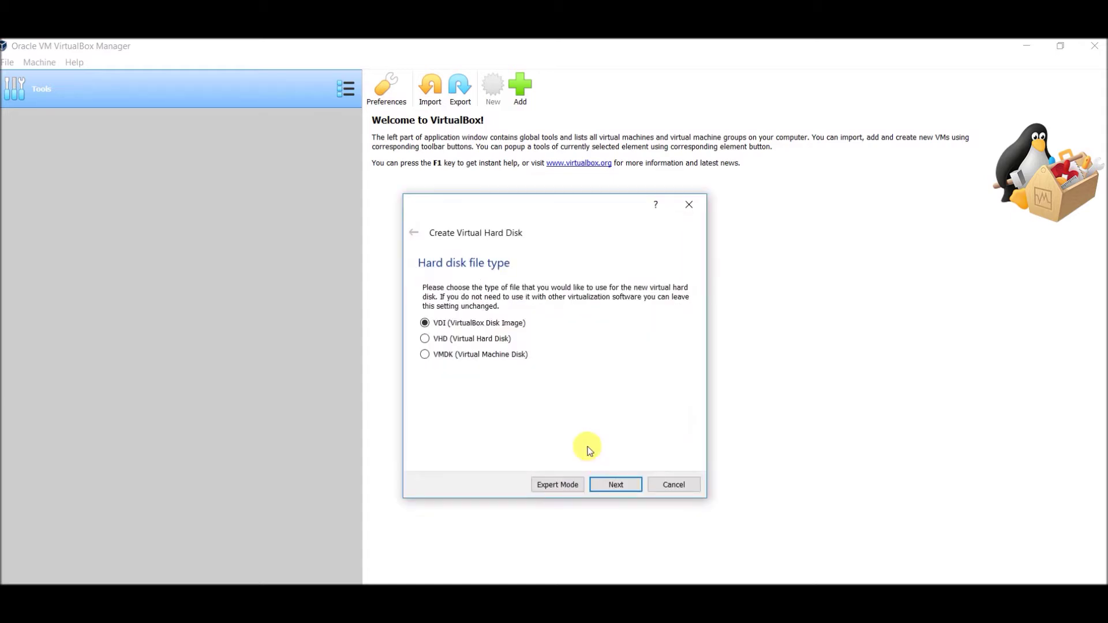
pyautogui.click(619, 484)
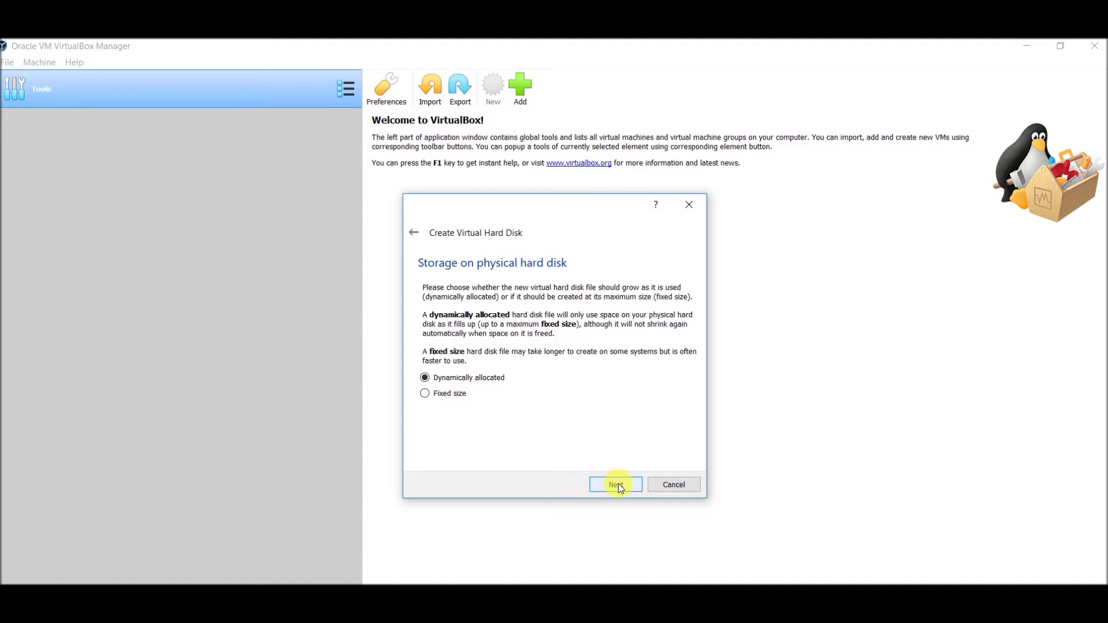
pyautogui.click(618, 484)
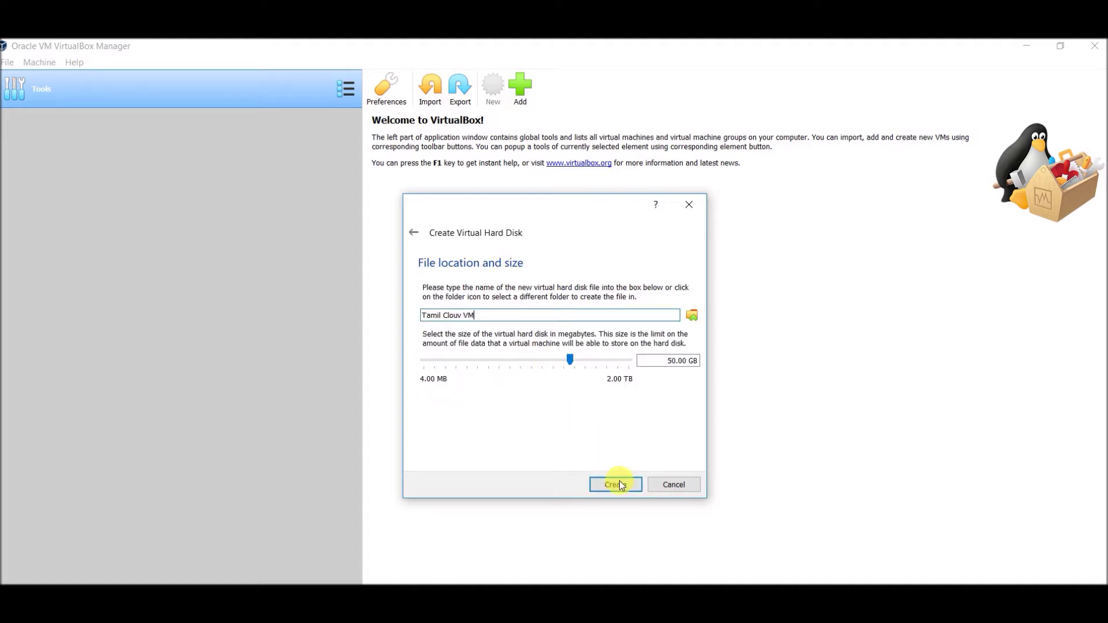
pyautogui.click(615, 485)
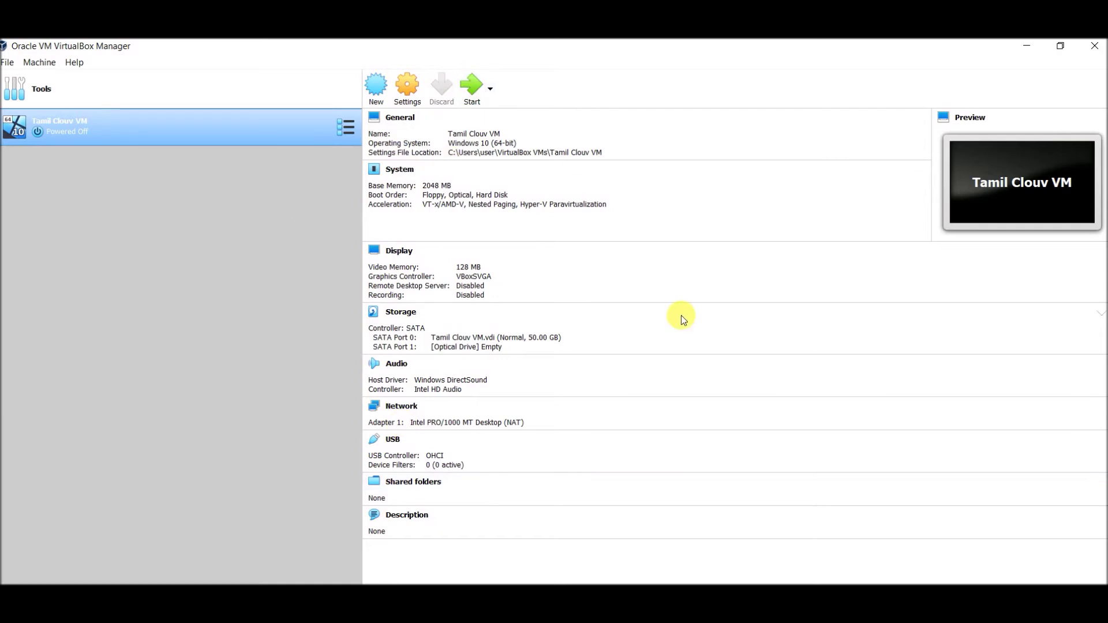
# Step: Start the Tamil Clouv VM from the toolbar
pyautogui.click(474, 91)
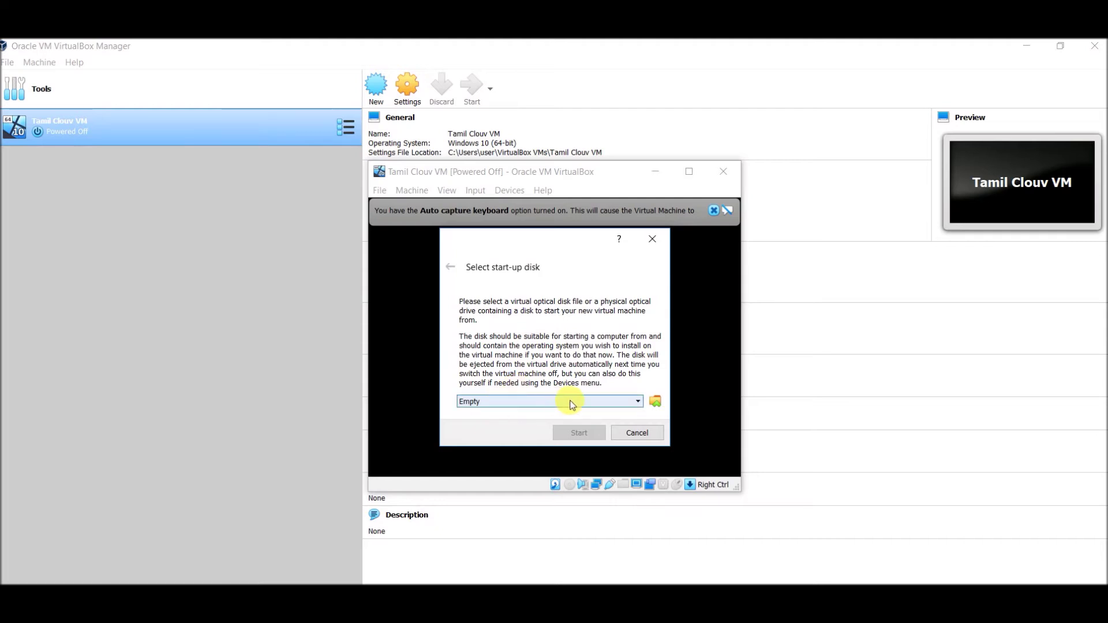
# Step: Choose Windows_10_both.iso as the start-up disk and boot the VM from it
pyautogui.click(655, 402)
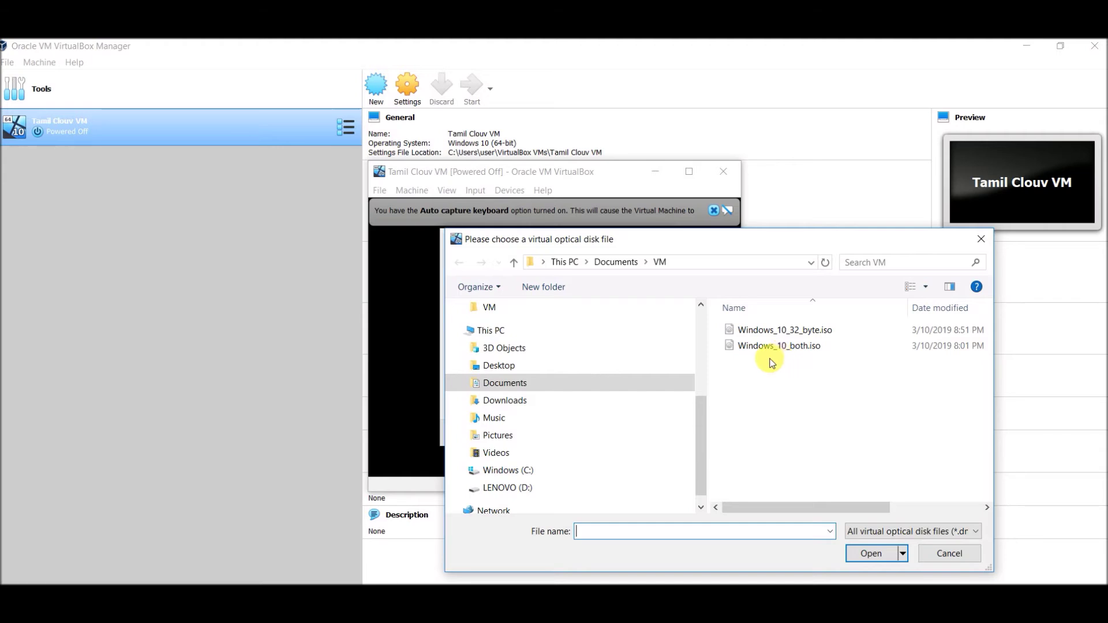
pyautogui.click(780, 348)
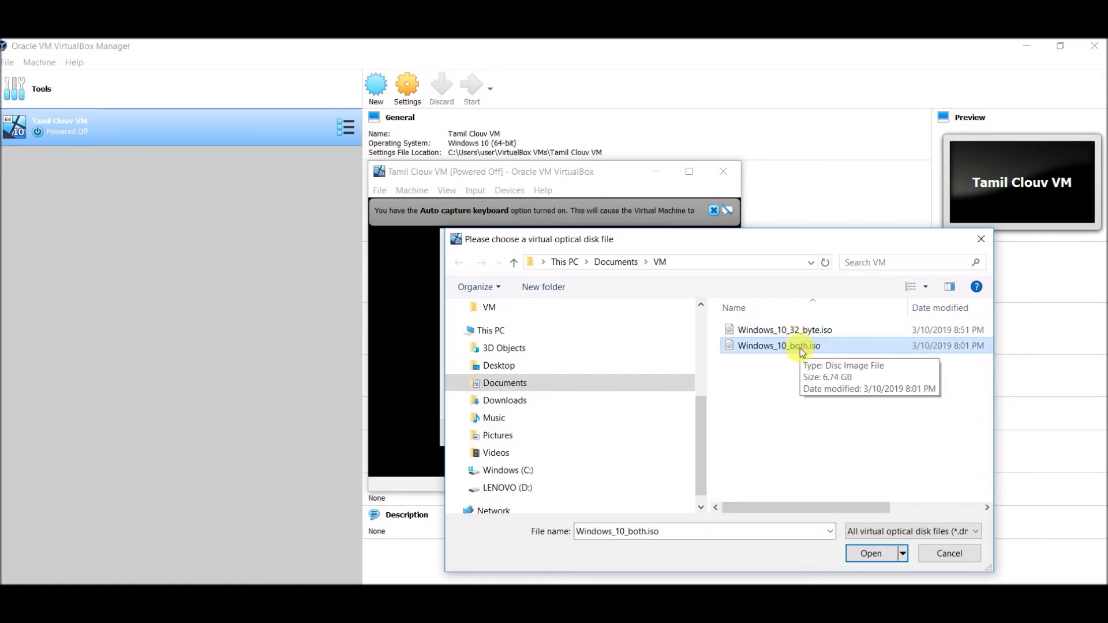
pyautogui.click(870, 555)
pyautogui.click(583, 437)
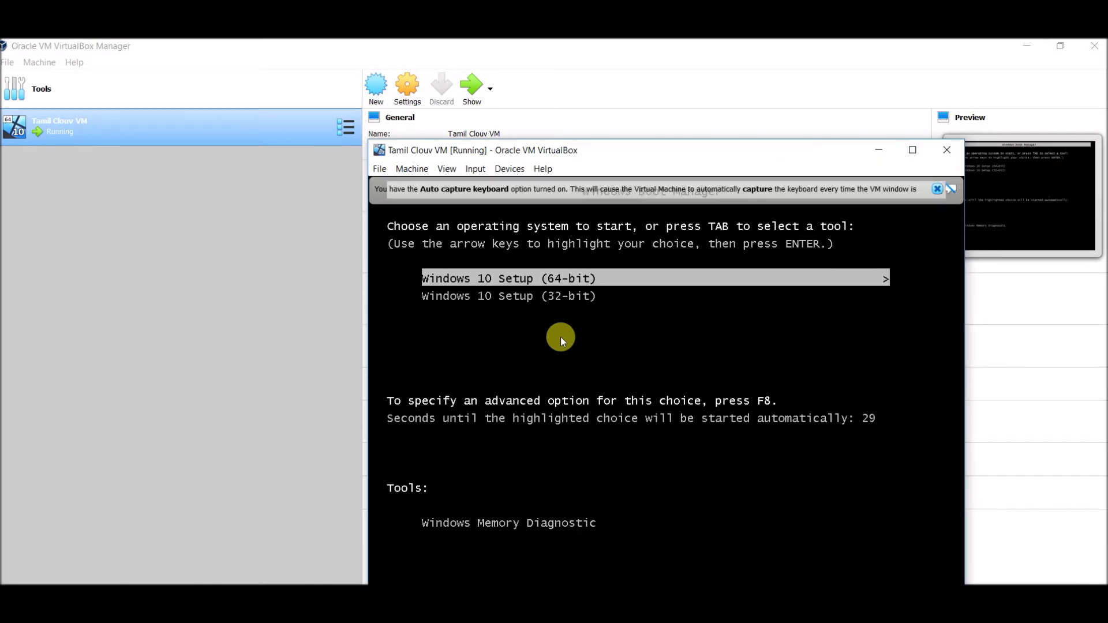
# Step: Select 'Windows 10 Setup (64-bit)' in the boot menu and launch it
pyautogui.press('Down')
pyautogui.press('Up')
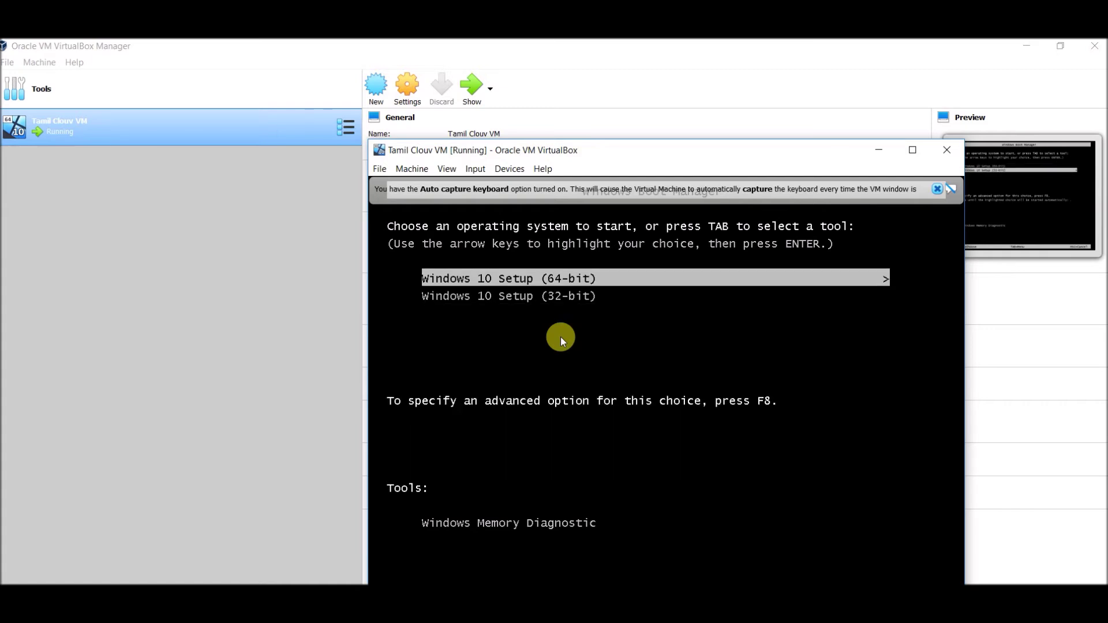
pyautogui.press('Down')
pyautogui.press('Up')
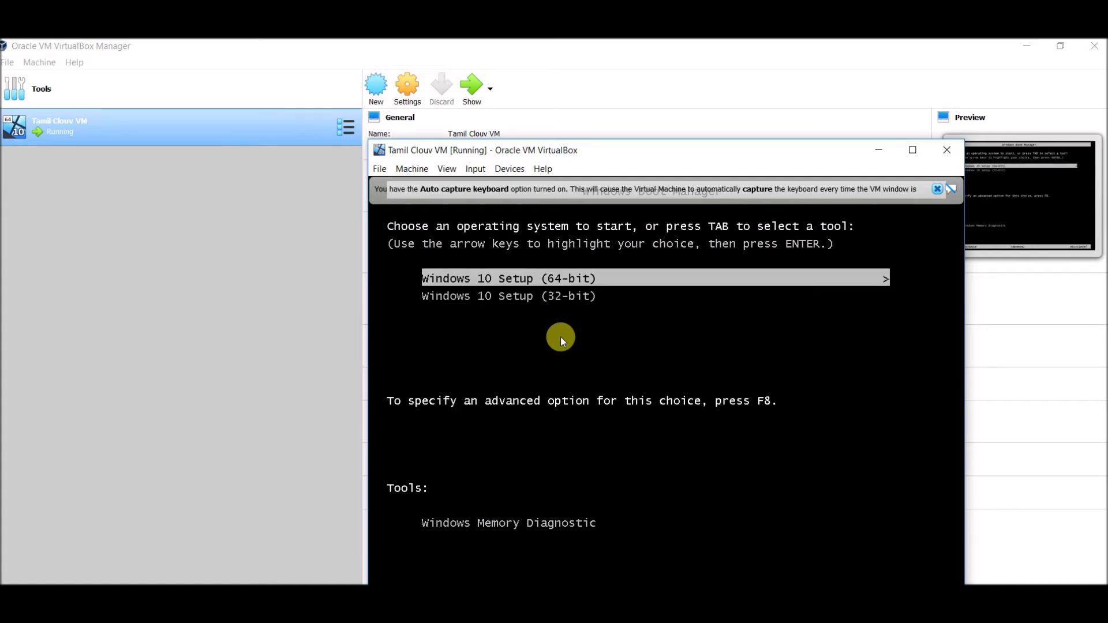
pyautogui.press('Return')
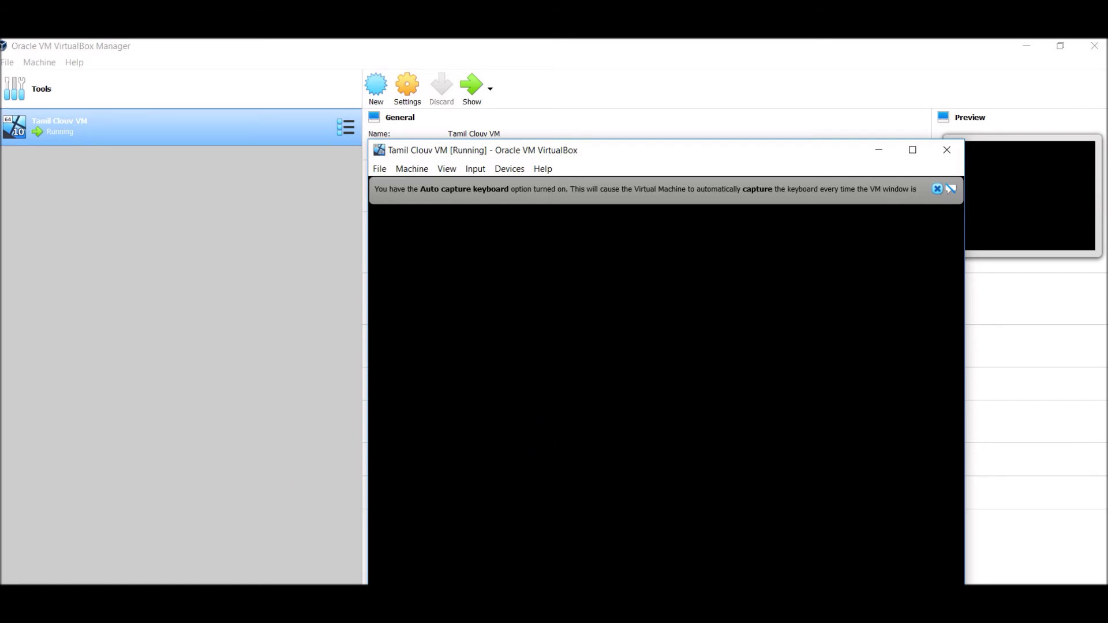
# Step: Check in Task Manager's Performance view that CPU virtualization is Enabled
pyautogui.rightClick(817, 594)
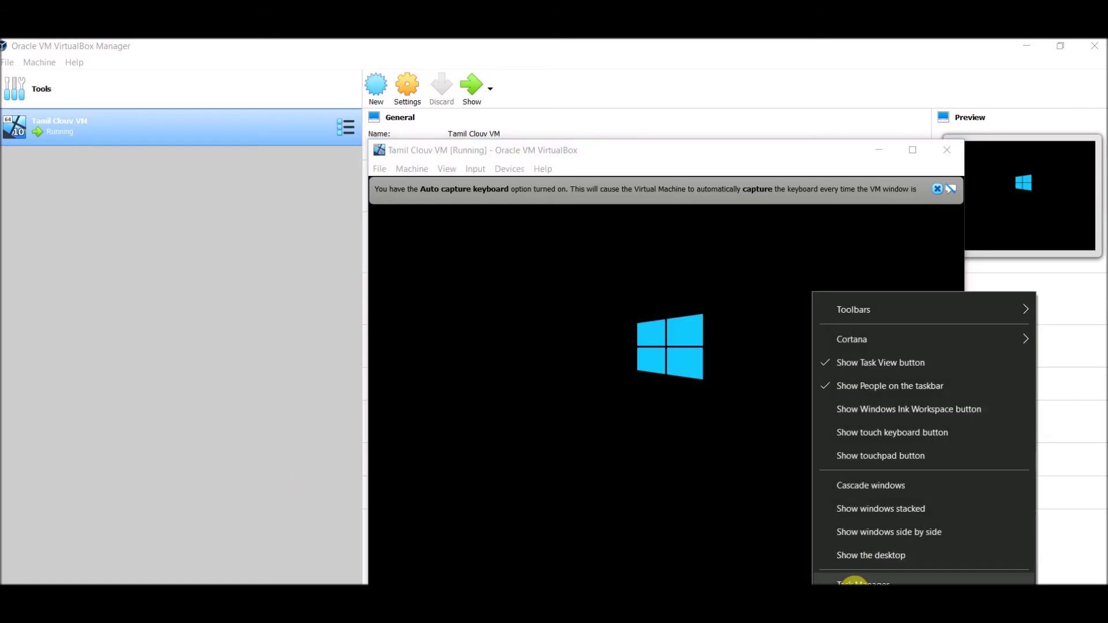
pyautogui.click(853, 583)
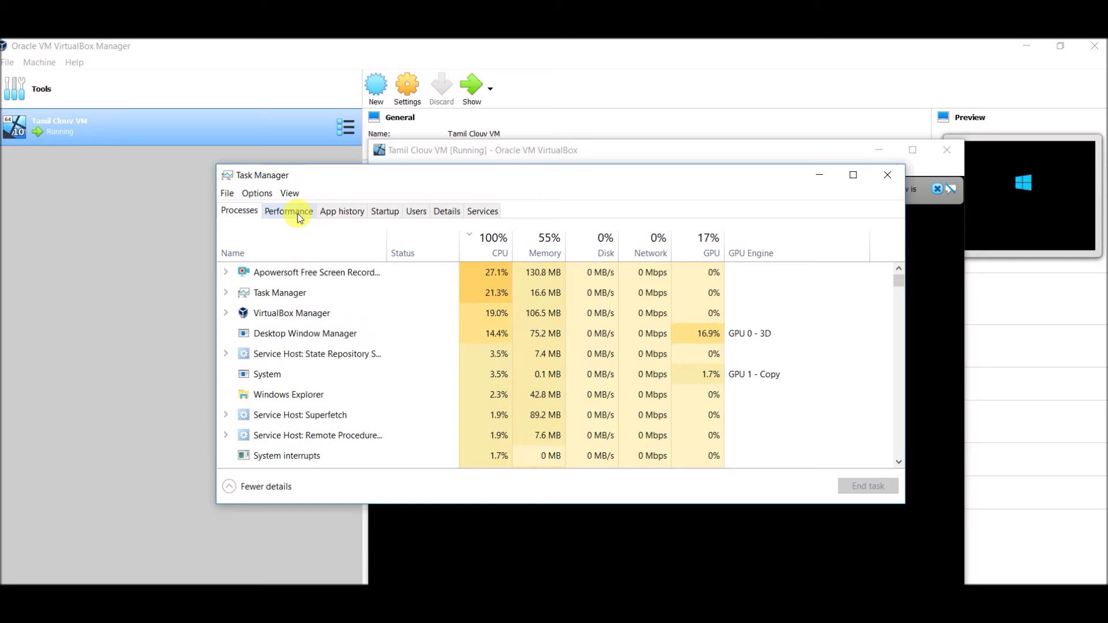
pyautogui.click(300, 216)
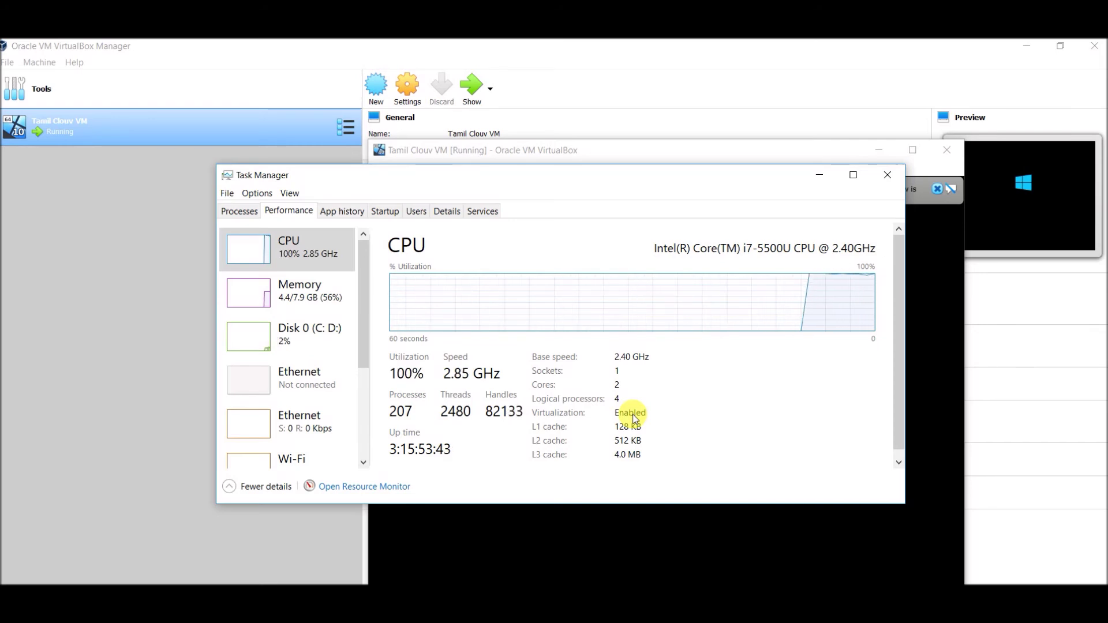
# Step: Move Task Manager aside and search Windows for 'window'
pyautogui.moveTo(589, 183); pyautogui.dragTo(575, 216)
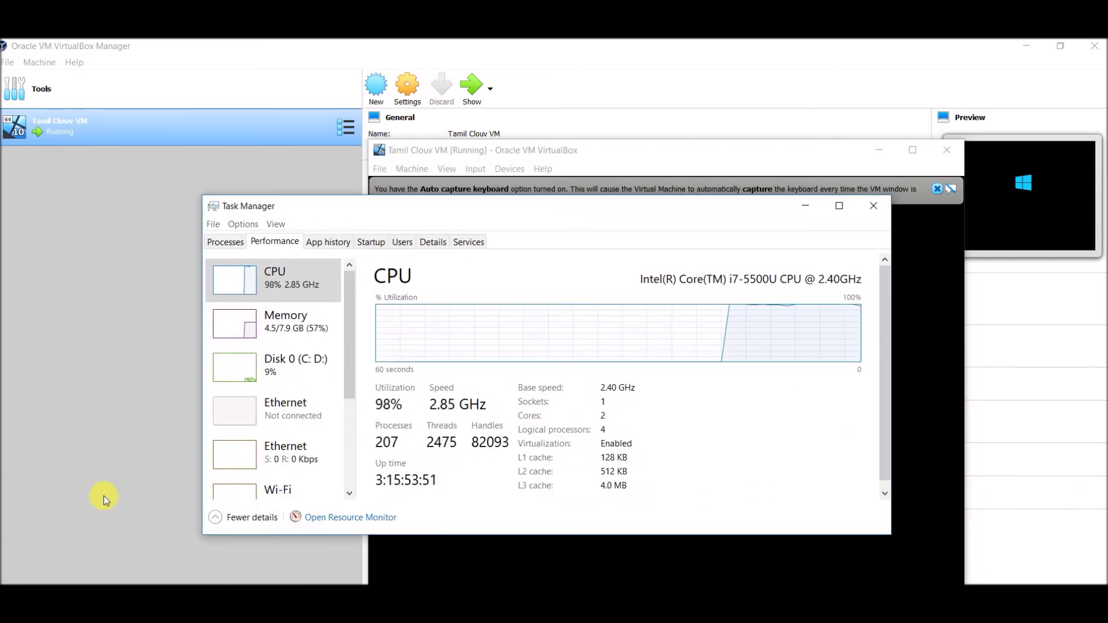
pyautogui.press('super')
pyautogui.write('window')
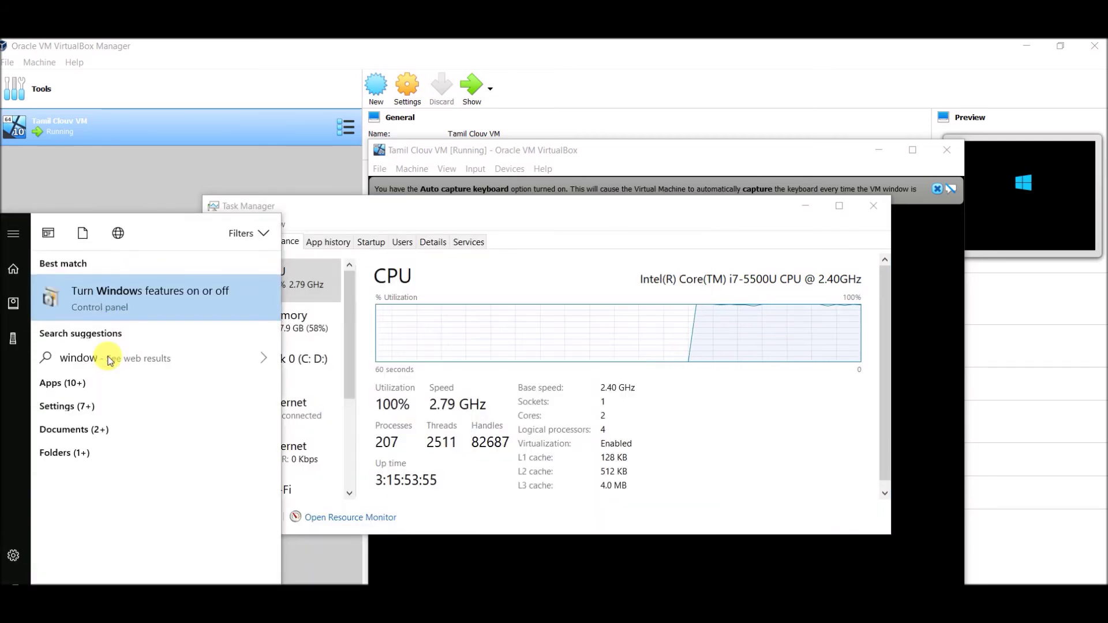
# Step: Open Windows Features, then enlarge and reposition its window
pyautogui.click(136, 298)
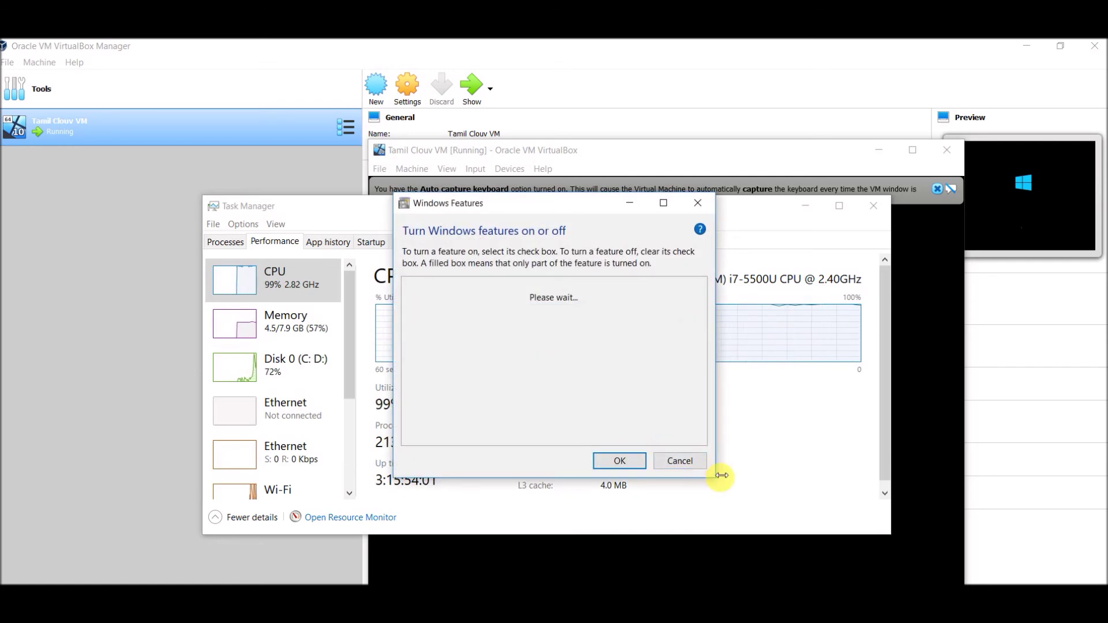
pyautogui.moveTo(717, 484); pyautogui.dragTo(895, 549)
pyautogui.moveTo(575, 193); pyautogui.dragTo(521, 168)
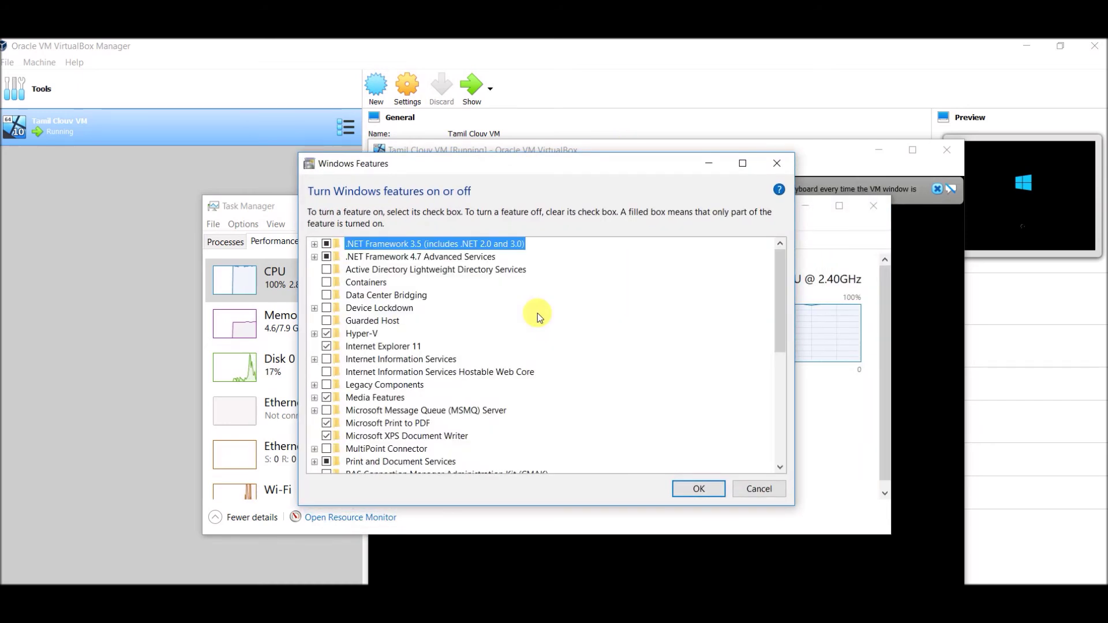
# Step: Tick Hyper-V with its components, apply the change, and bring the VM window forward
pyautogui.click(314, 333)
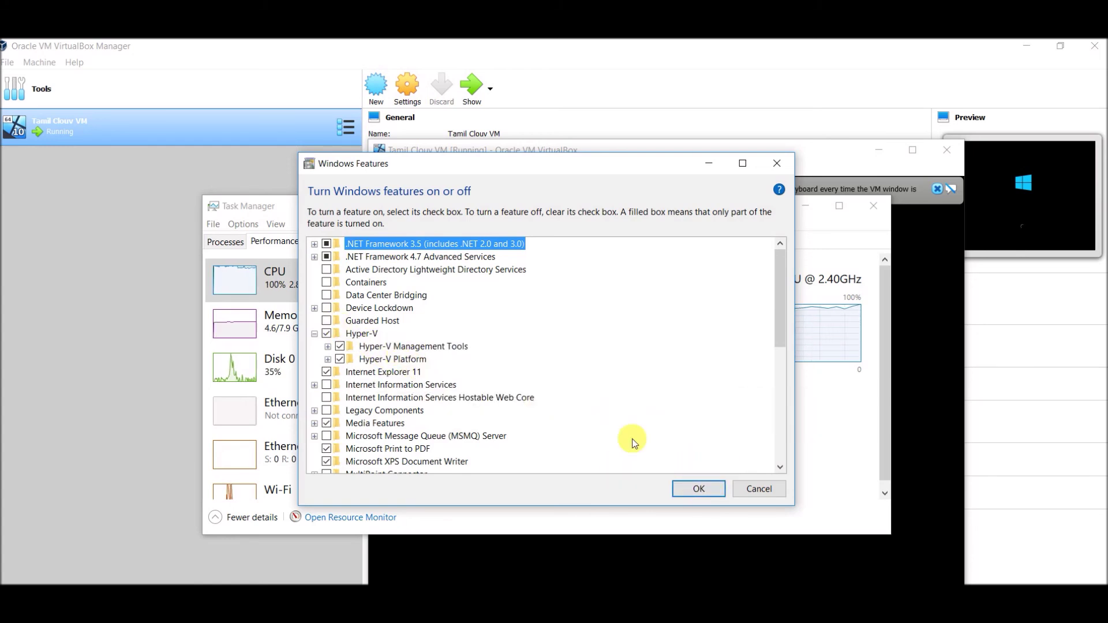
pyautogui.click(700, 489)
pyautogui.click(677, 161)
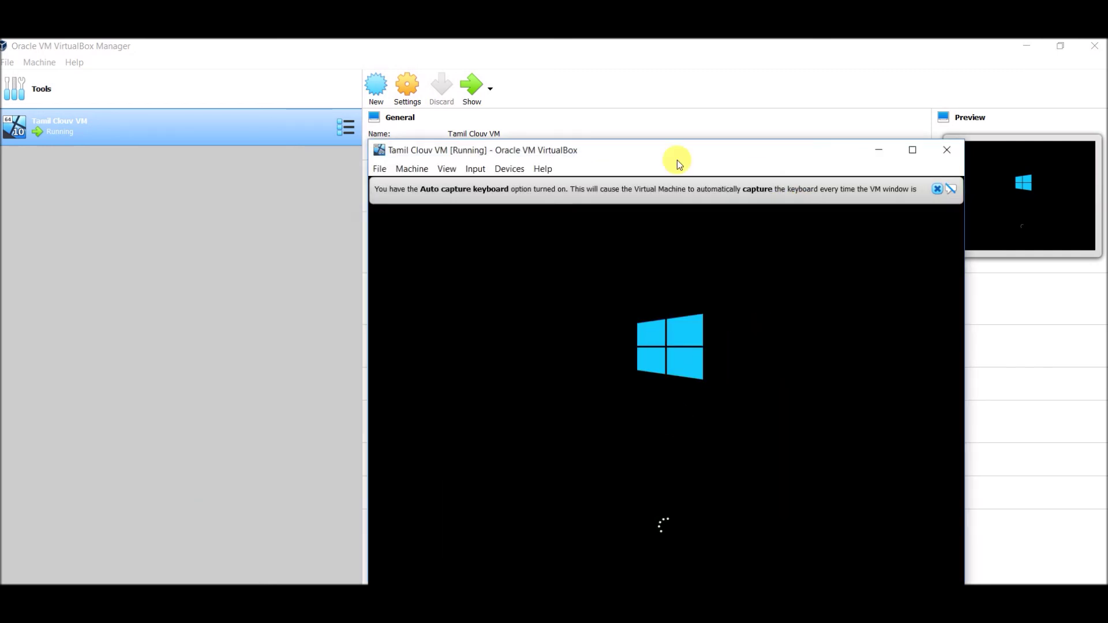
pyautogui.moveTo(676, 151); pyautogui.dragTo(629, 120)
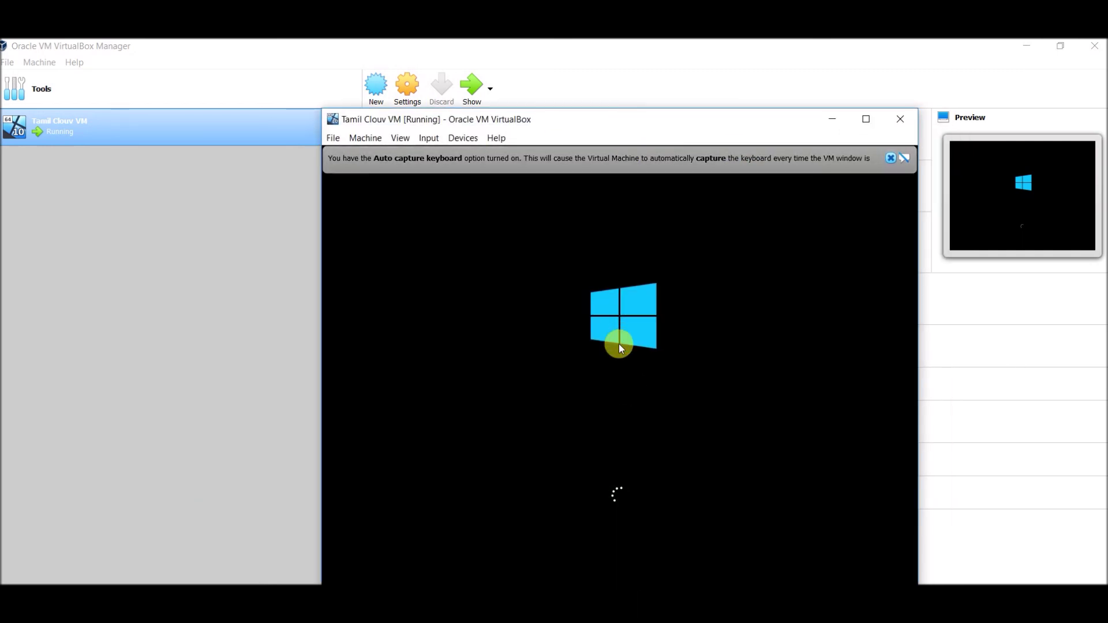